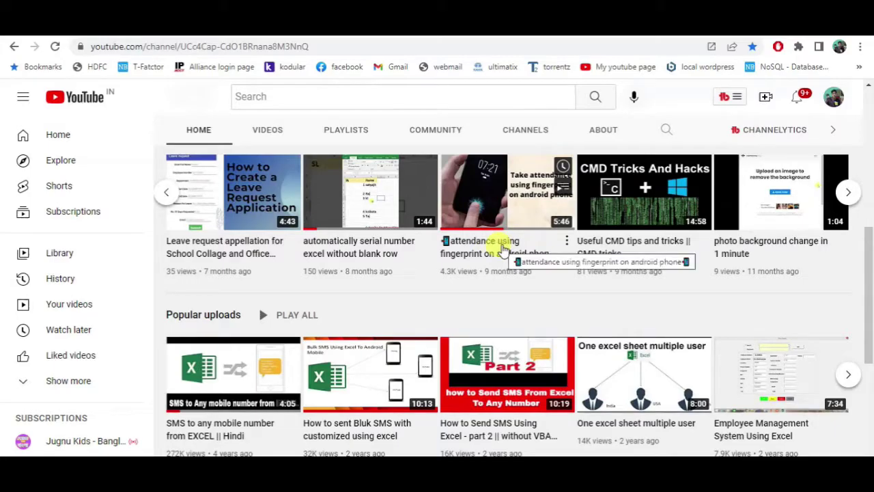
# Play the fingerprint attendance video and pause it at 2:46 on the empty Airtable grid.
pyautogui.click(503, 249)
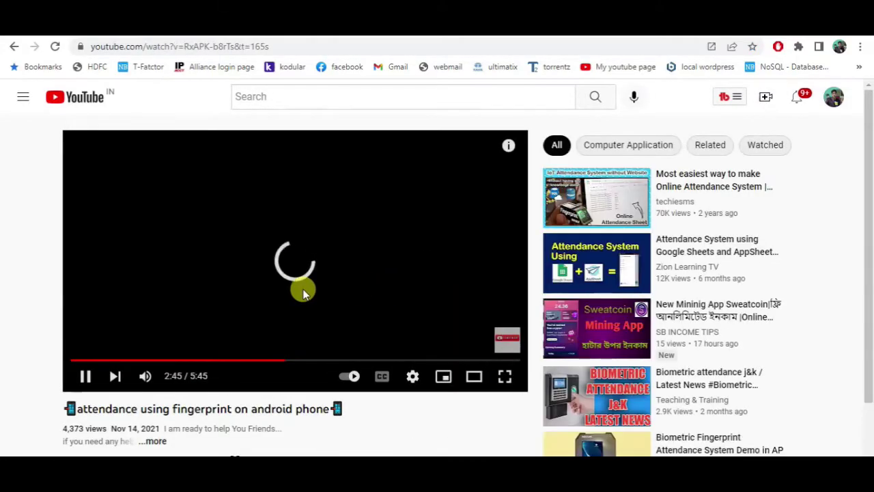
pyautogui.click(304, 294)
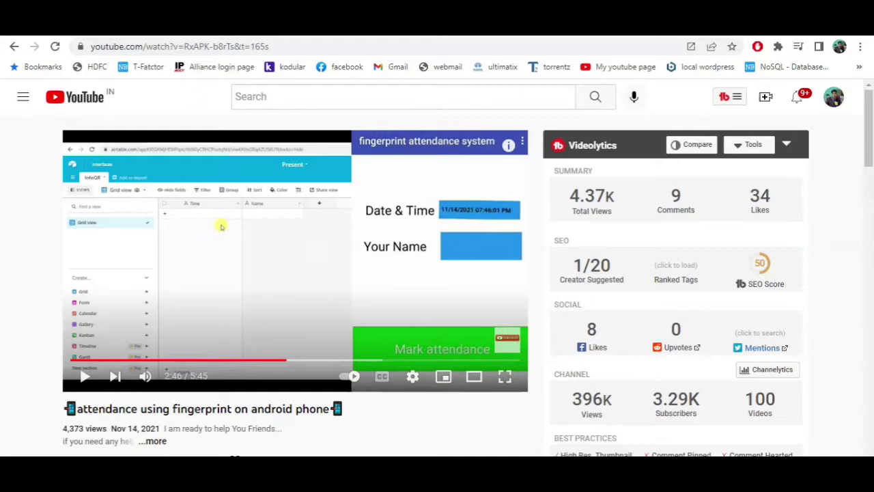
pyautogui.click(230, 27)
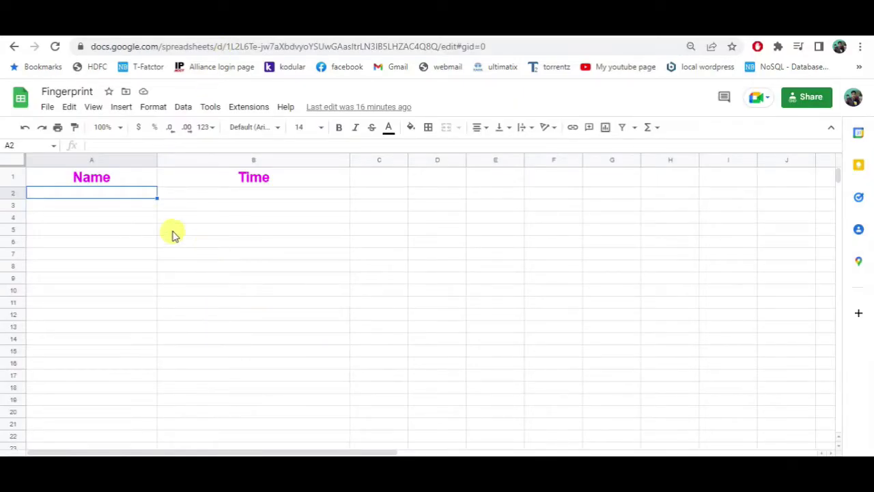
# Check the Time header, then select B2 and the first empty Name cell, A2.
pyautogui.click(269, 187)
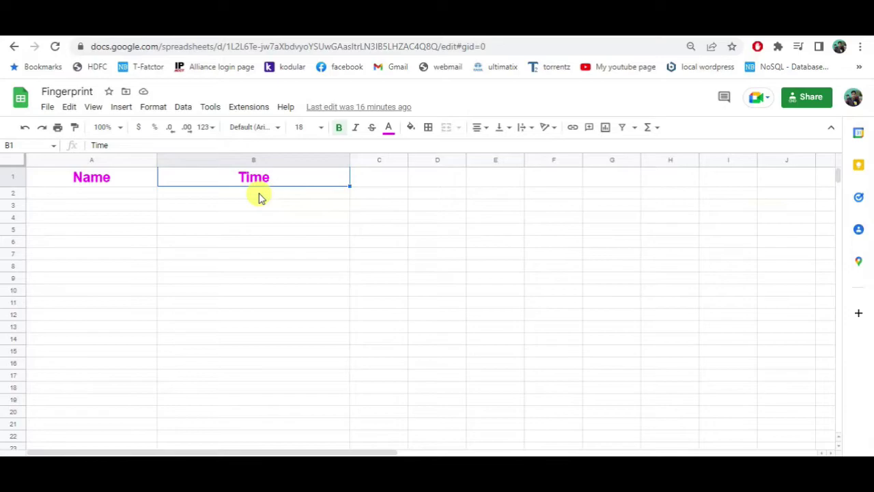
pyautogui.click(259, 194)
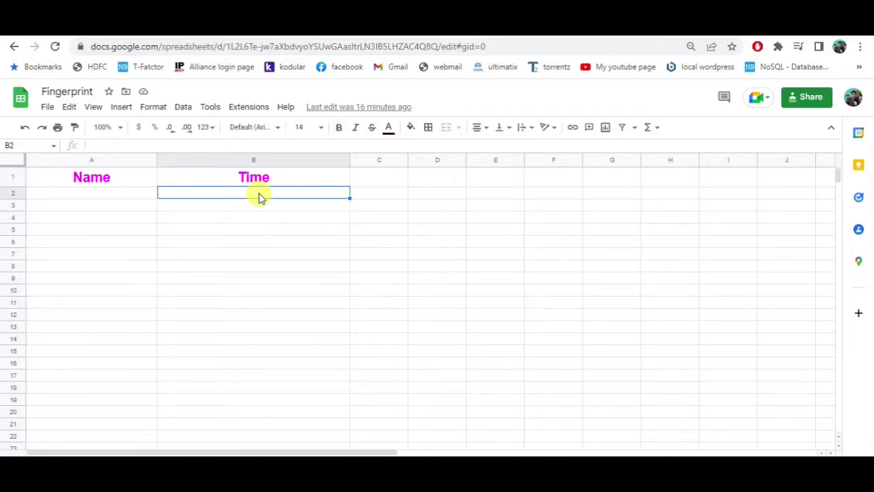
pyautogui.click(94, 195)
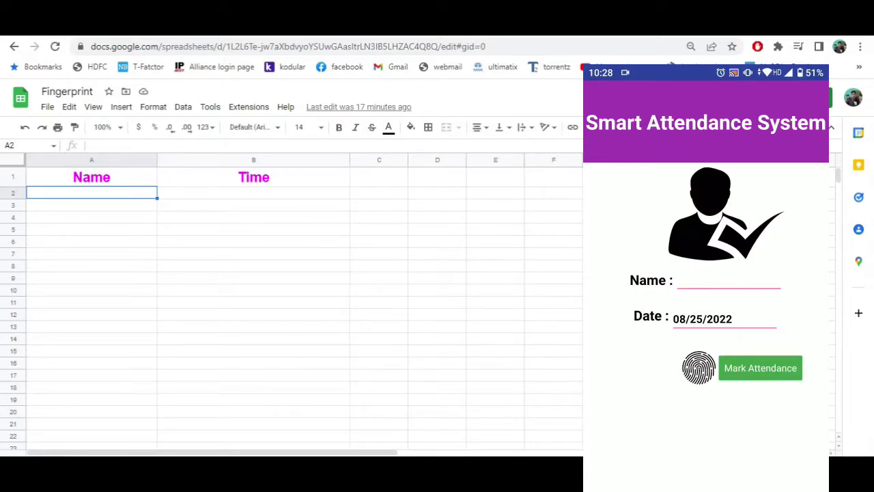
# Enter the attendee's full name, finished from a keyboard suggestion, and submit it for fingerprint verification.
pyautogui.click(728, 280)
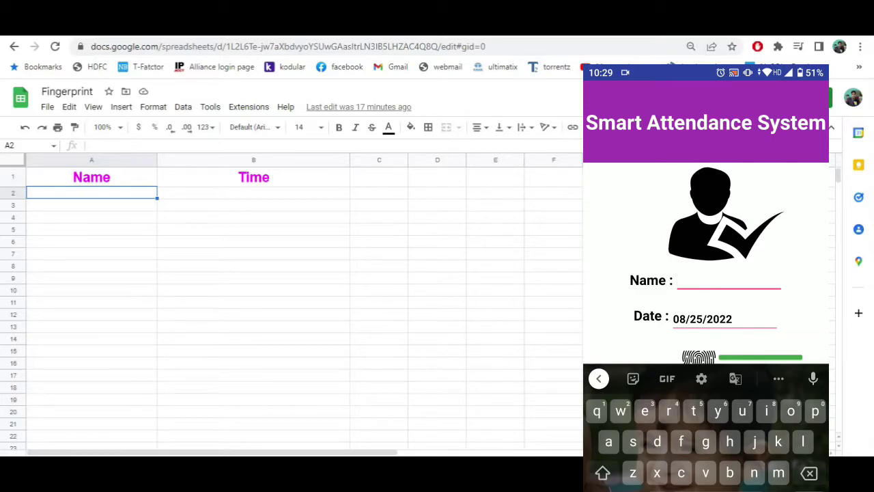
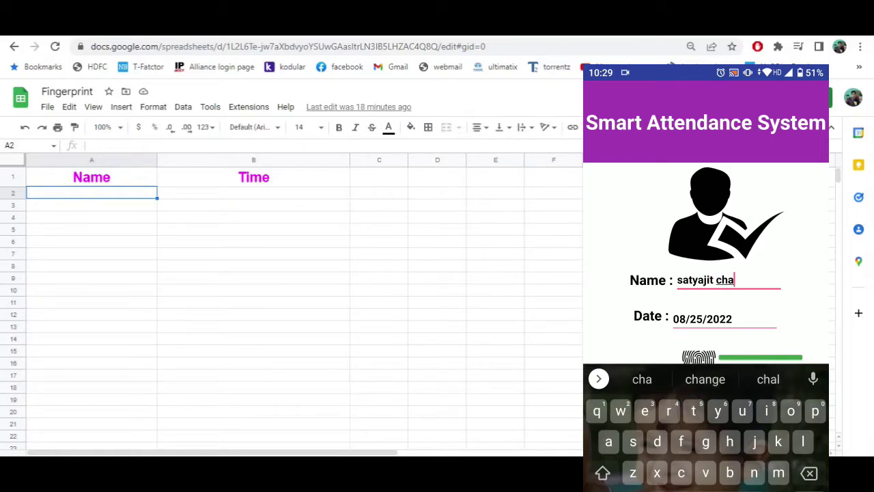
pyautogui.click(705, 378)
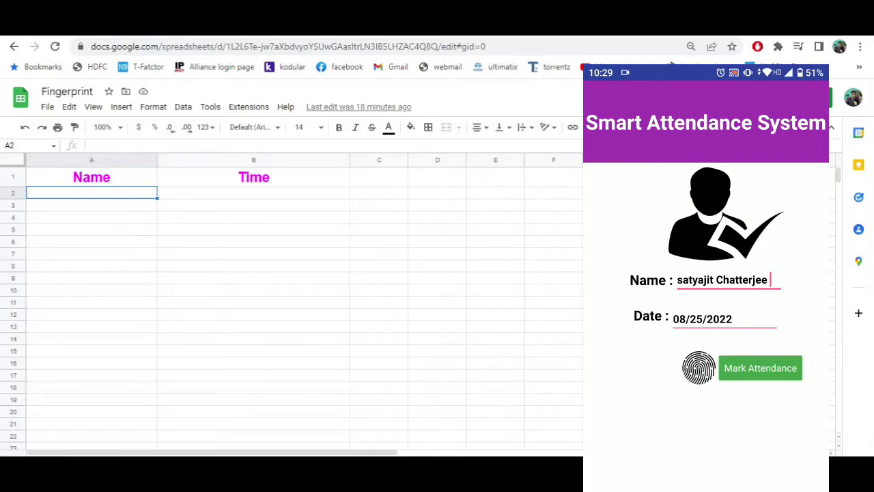
pyautogui.click(760, 367)
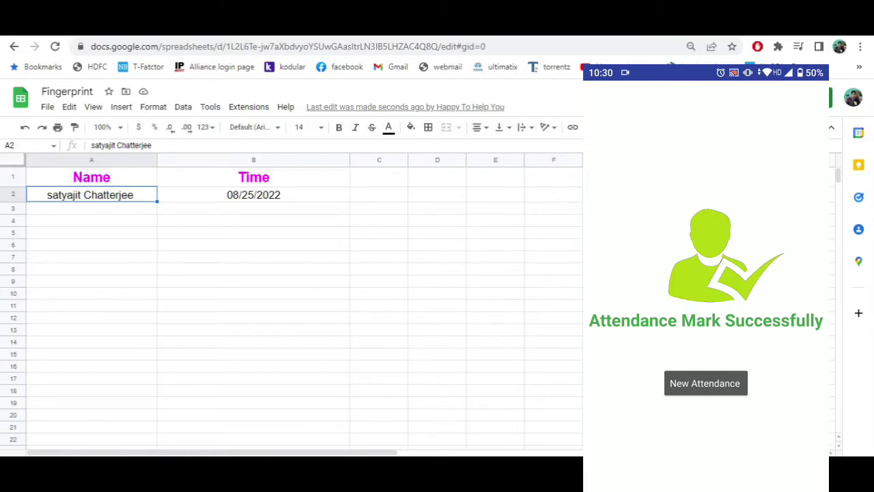
# Reset the app to a new empty attendance form dated 08/25/2022.
pyautogui.click(705, 383)
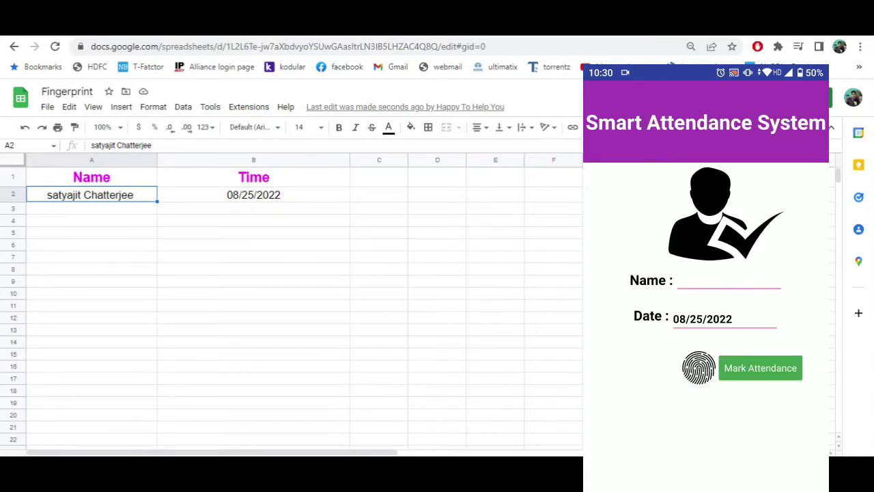
# Enter the second attendee's name and mark their attendance with fingerprint verification.
pyautogui.click(728, 280)
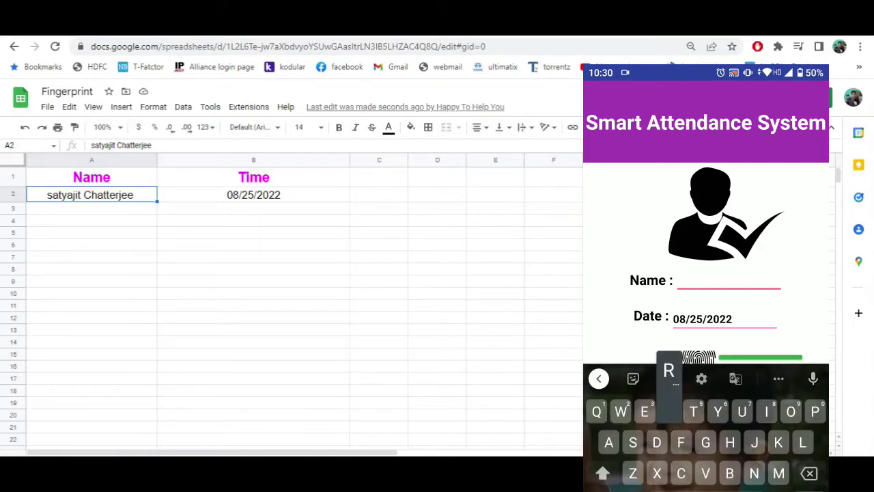
pyautogui.press('Escape')
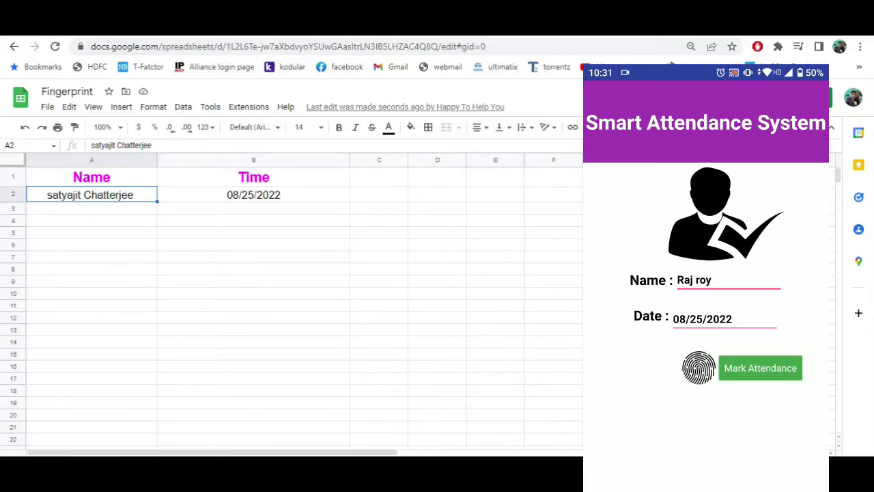
pyautogui.click(759, 368)
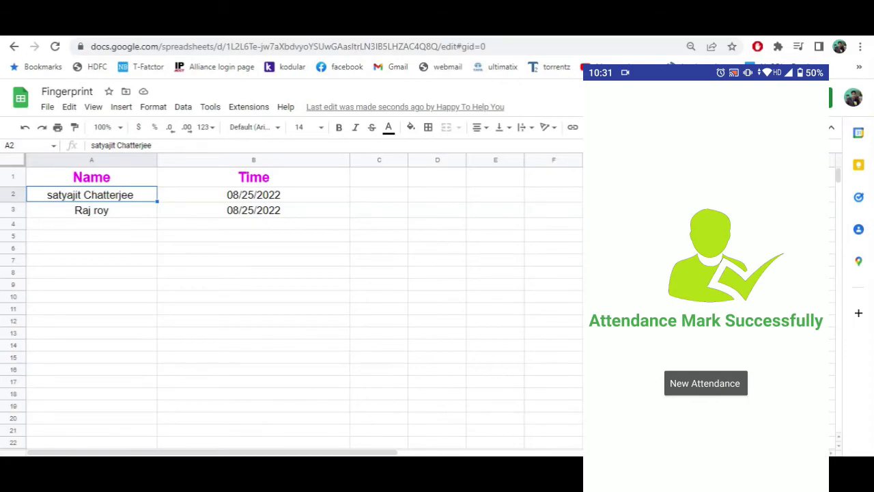
# Choose New Attendance to return the app to an empty Name form.
pyautogui.click(705, 383)
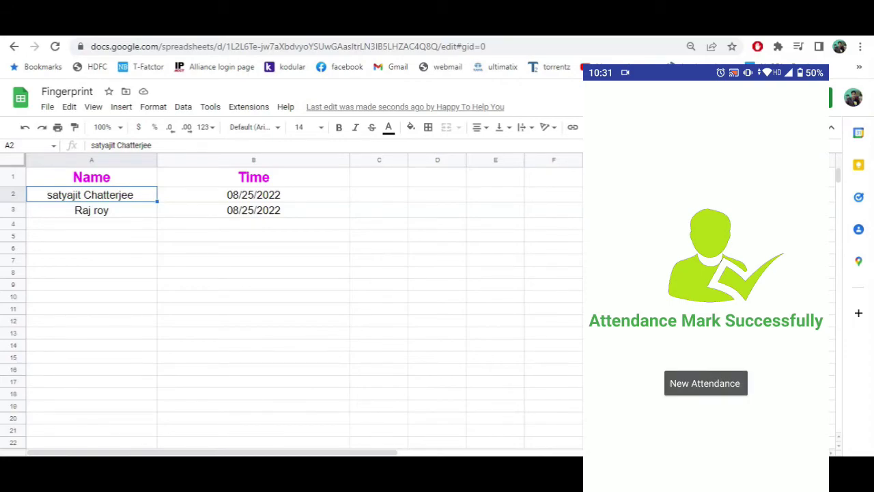